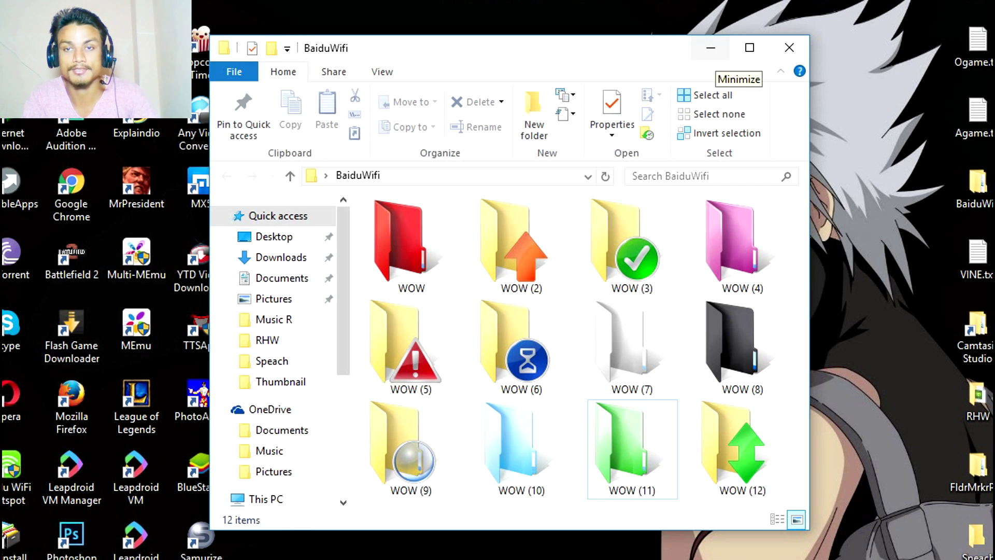
# Minimize the BaiduWifi window and select the Folder Marker shortcut on the desktop.
pyautogui.click(710, 48)
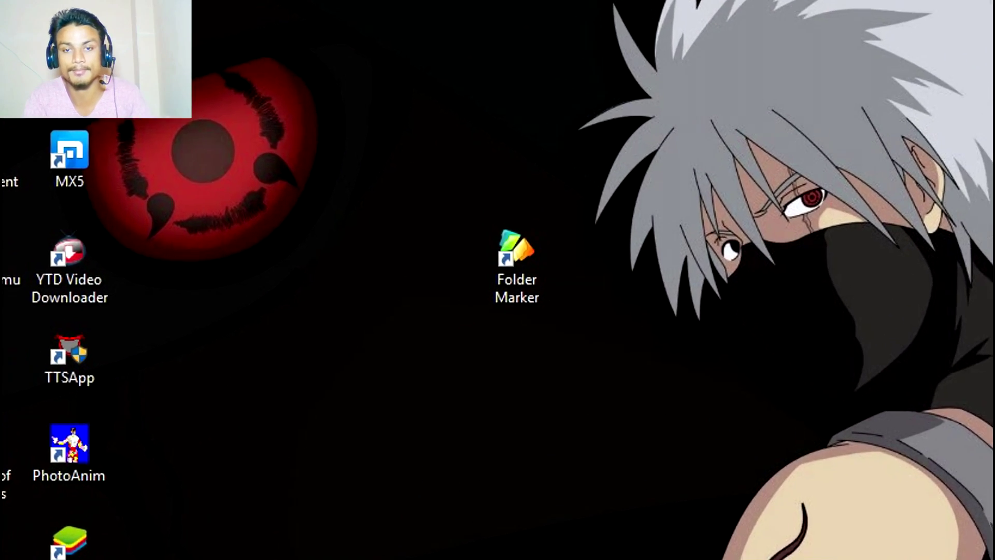
pyautogui.click(432, 215)
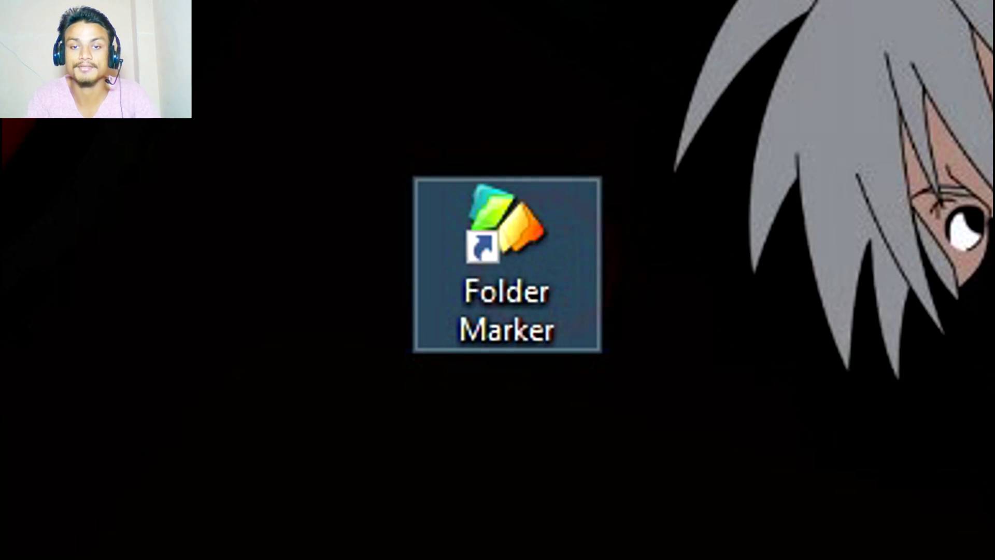
pyautogui.click(507, 249)
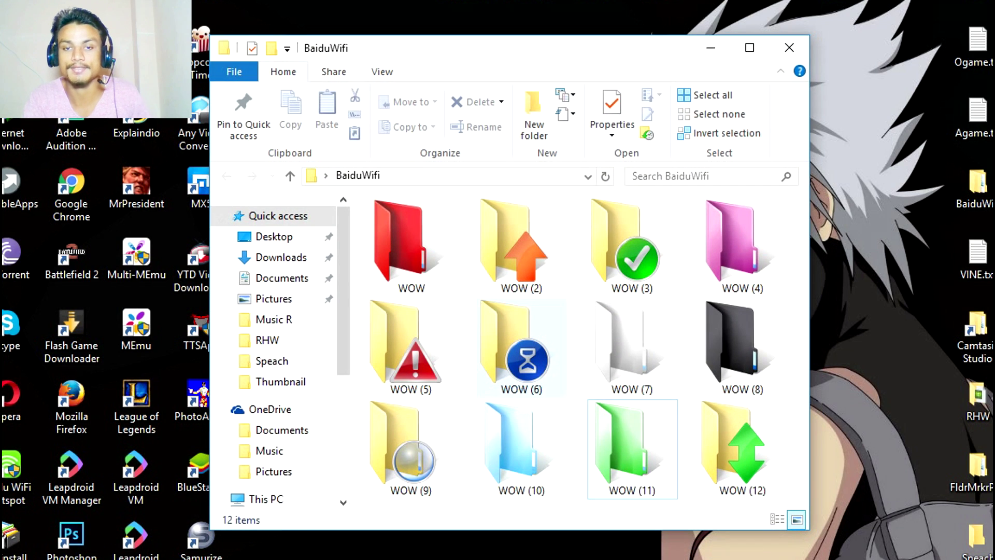
pyautogui.click(488, 269)
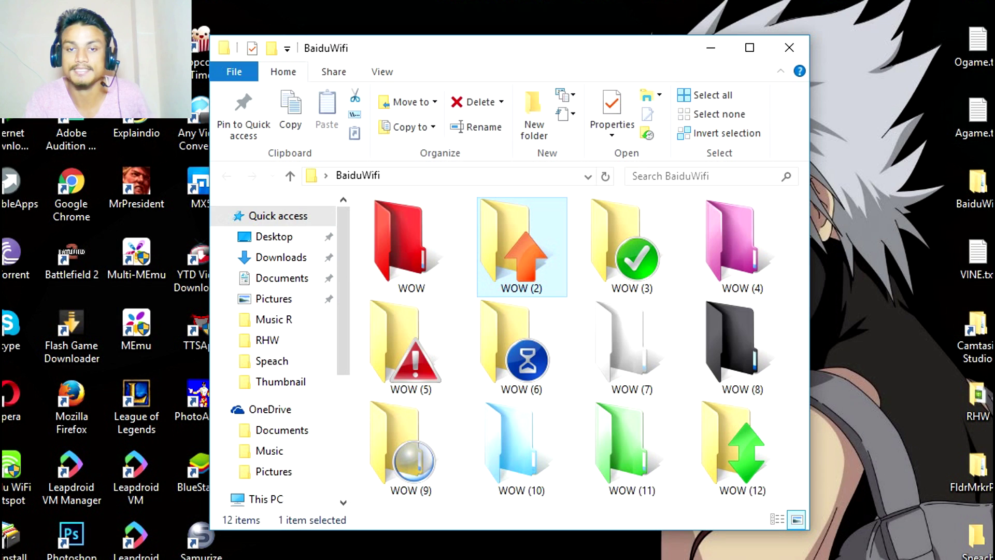
pyautogui.rightClick(495, 267)
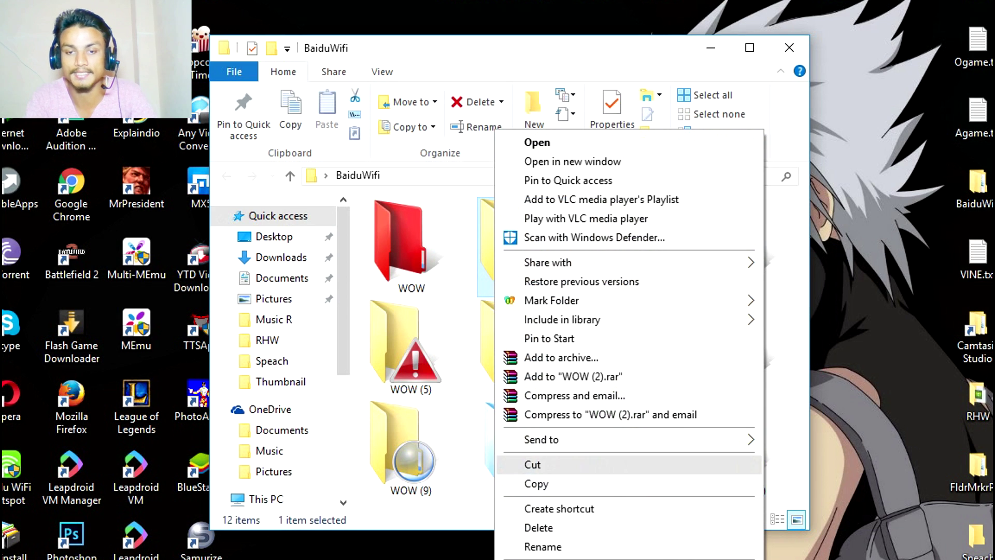
pyautogui.moveTo(551, 300)
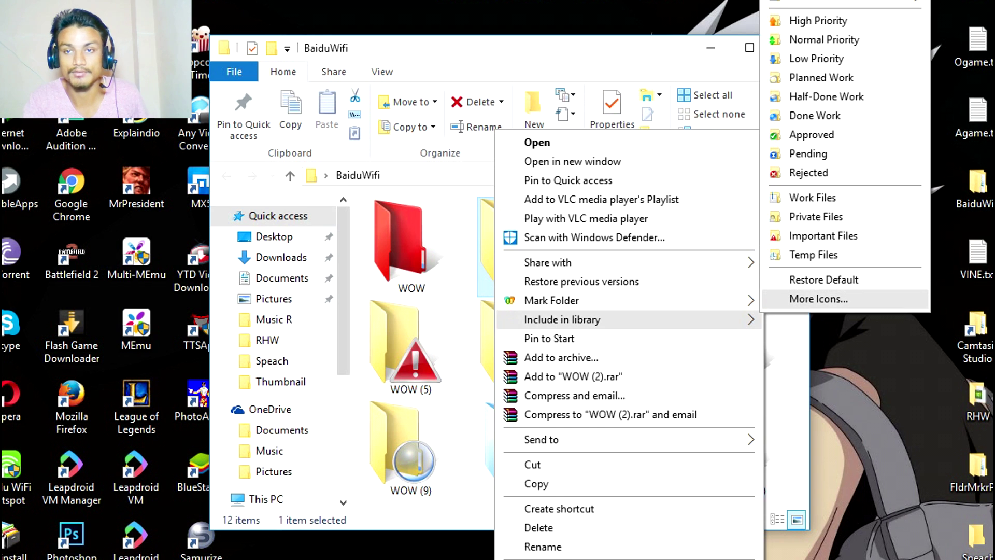
pyautogui.moveTo(830, 2)
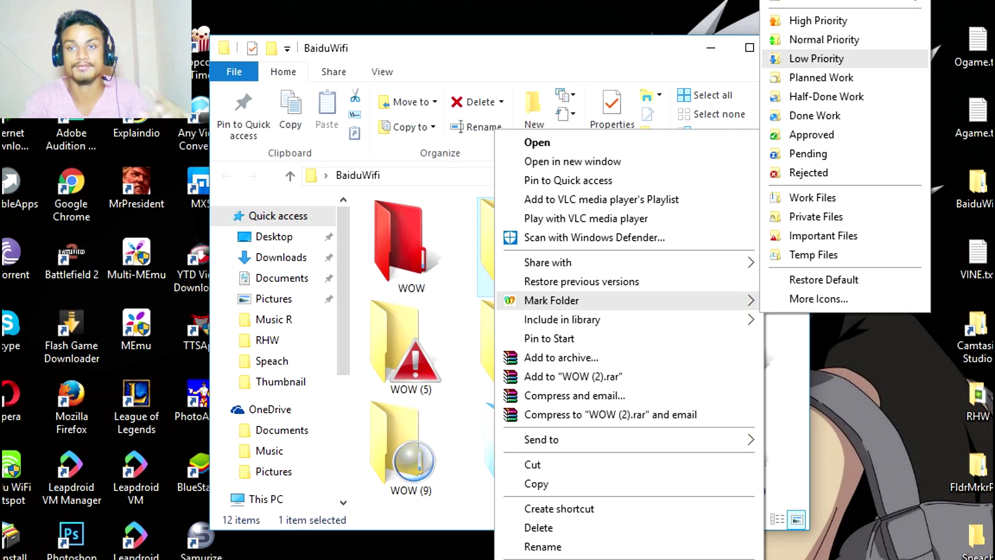
pyautogui.click(816, 59)
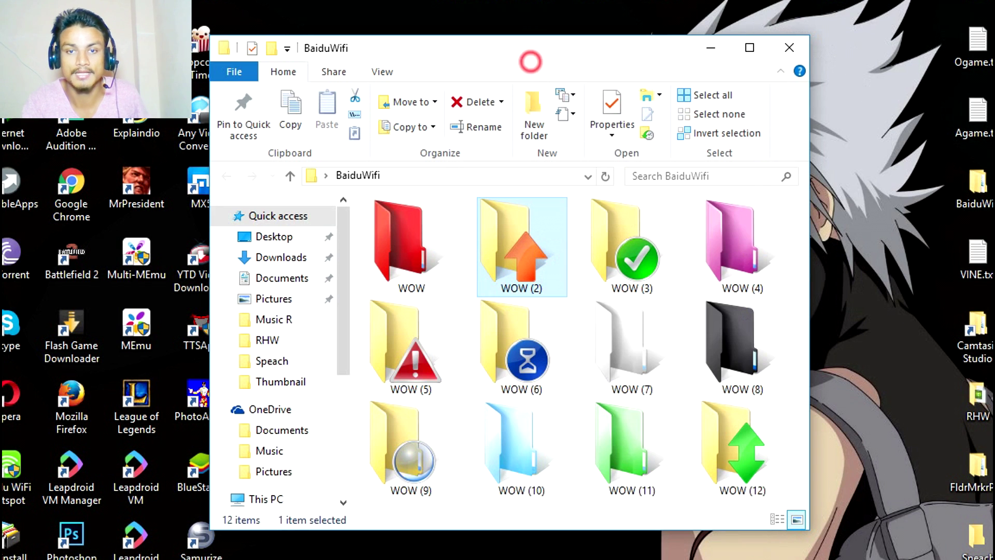
# Create a new folder in BaiduWifi, keeping the default name New folder.
pyautogui.rightClick(572, 451)
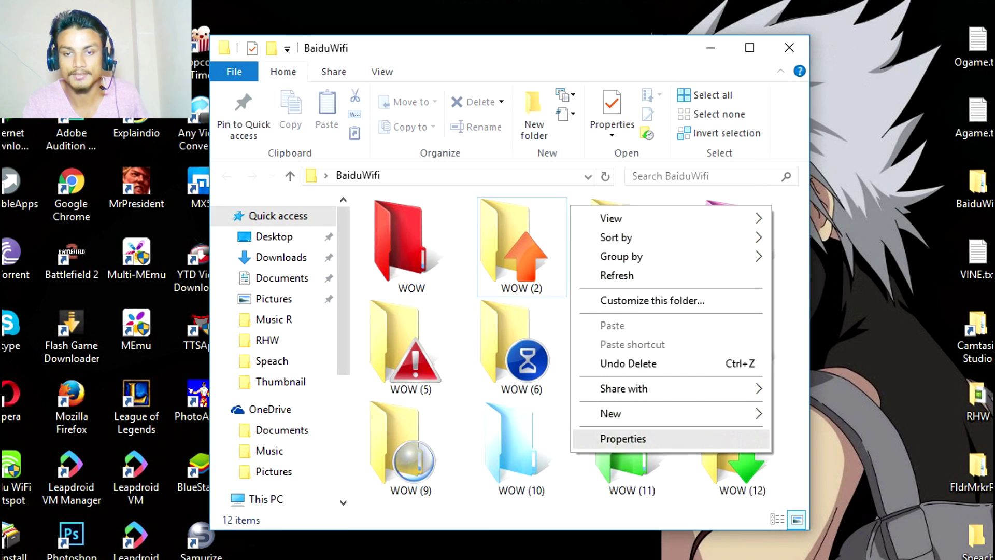
pyautogui.moveTo(616, 413)
pyautogui.click(795, 415)
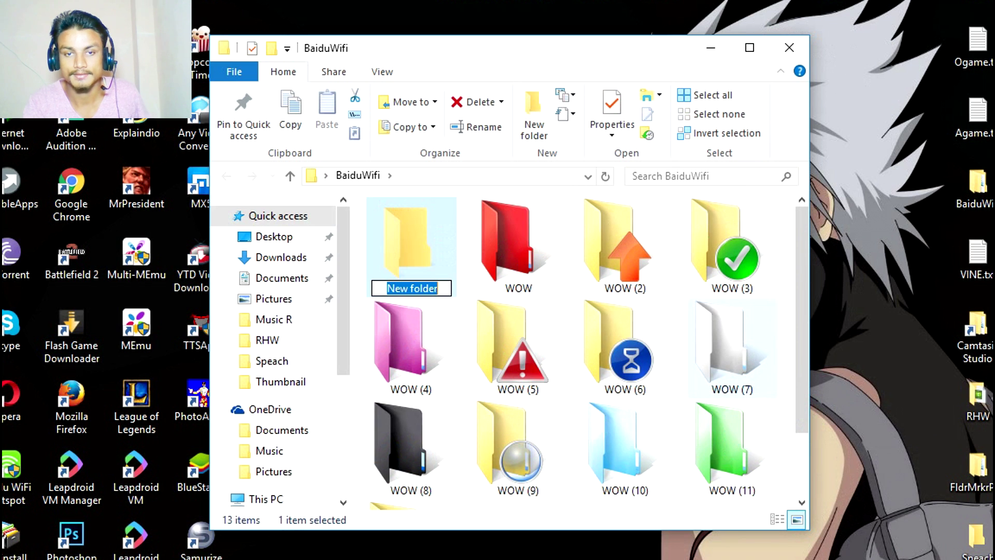
pyautogui.click(776, 373)
# Mark New folder with the red X Rejected icon.
pyautogui.click(441, 261)
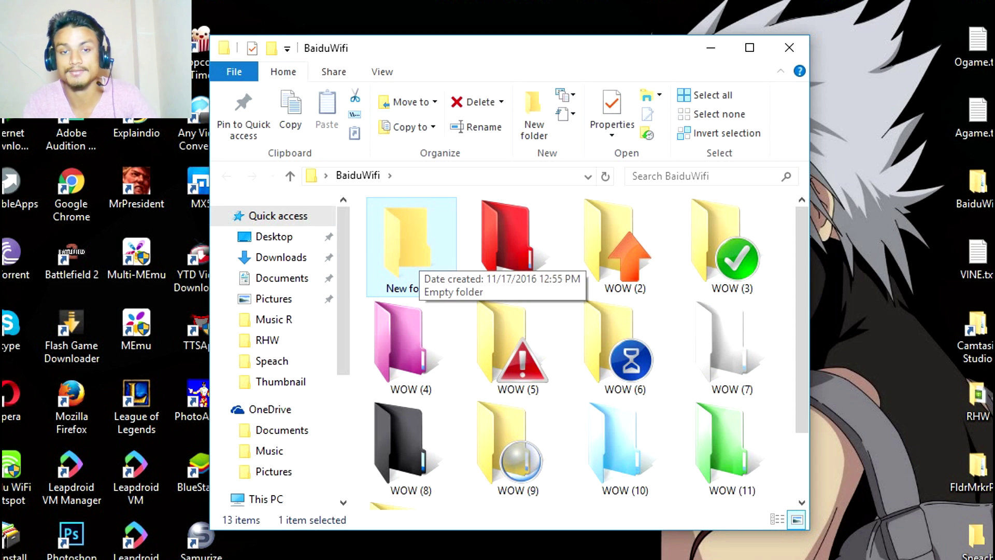
pyautogui.rightClick(421, 262)
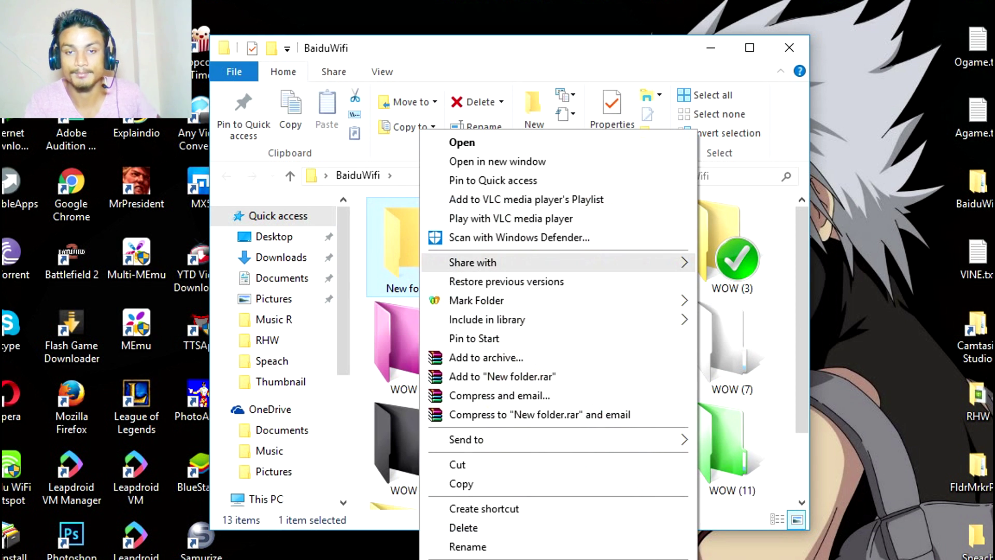
pyautogui.moveTo(456, 262)
pyautogui.moveTo(477, 300)
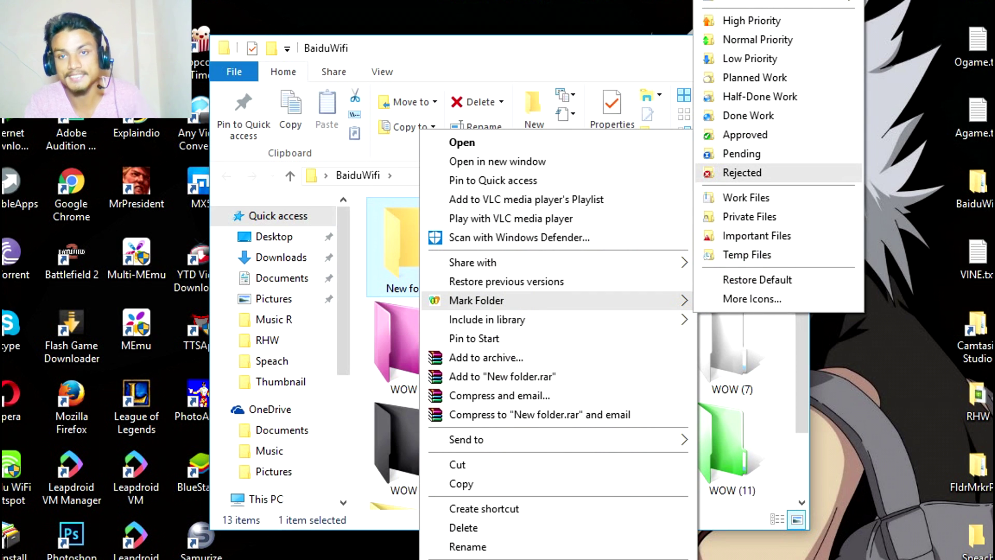
pyautogui.click(755, 173)
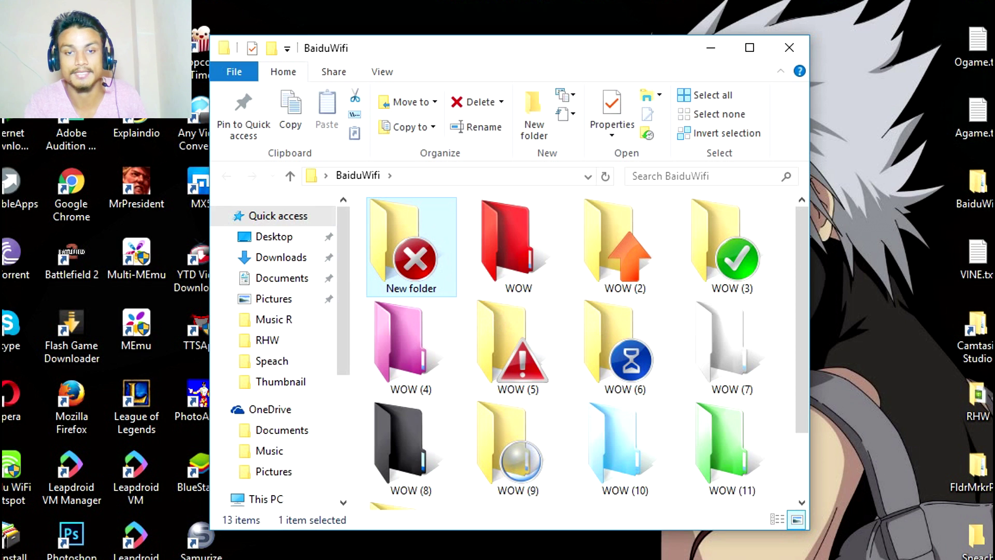
# Change New folder's marker to the red warning-triangle icon.
pyautogui.rightClick(425, 266)
pyautogui.moveTo(518, 300)
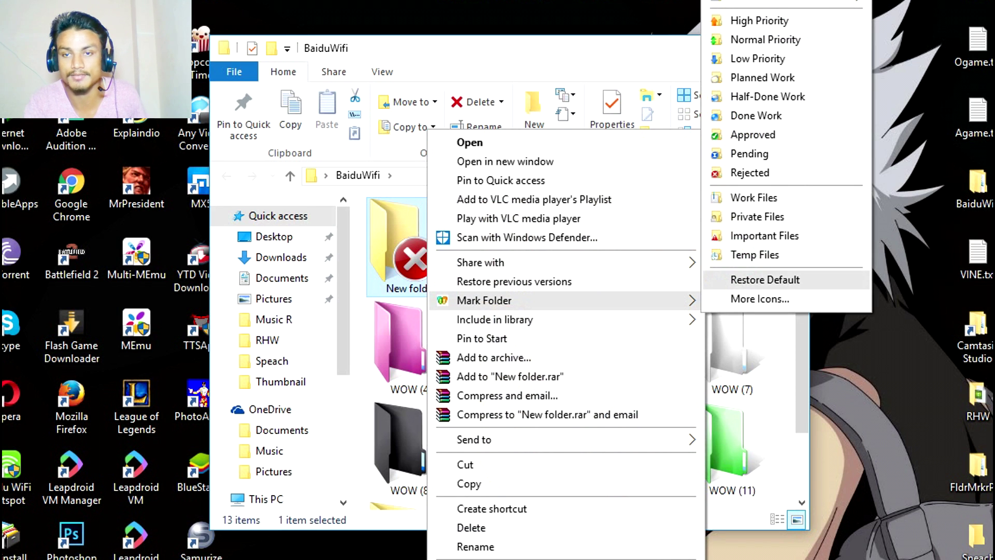
pyautogui.click(746, 236)
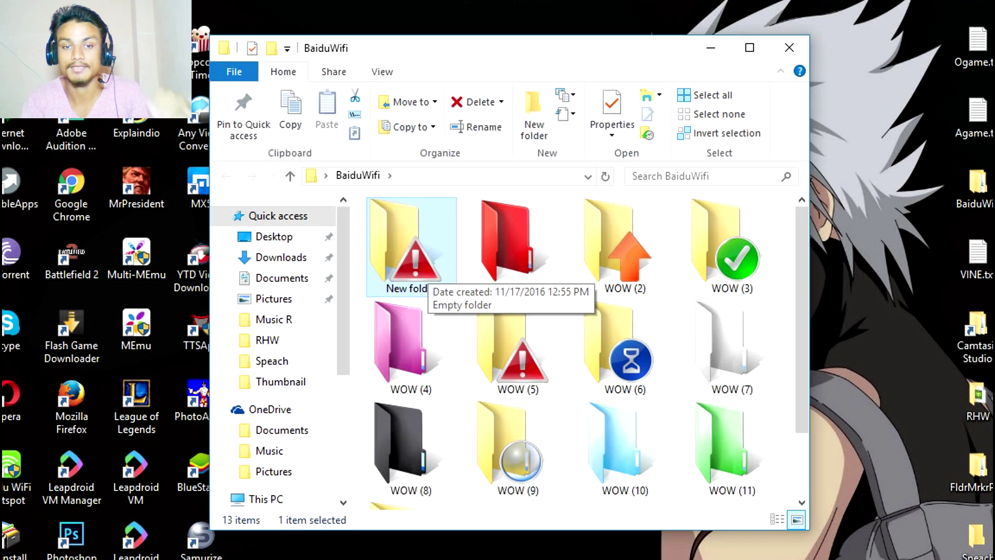
# Bring up the New item options for an empty area of BaiduWifi.
pyautogui.rightClick(428, 275)
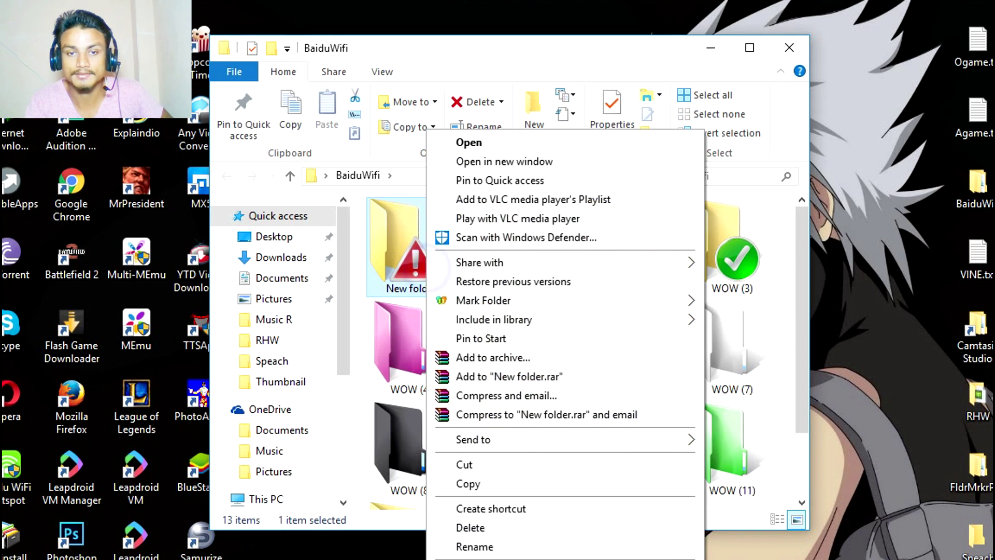
pyautogui.press('Escape')
pyautogui.rightClick(444, 332)
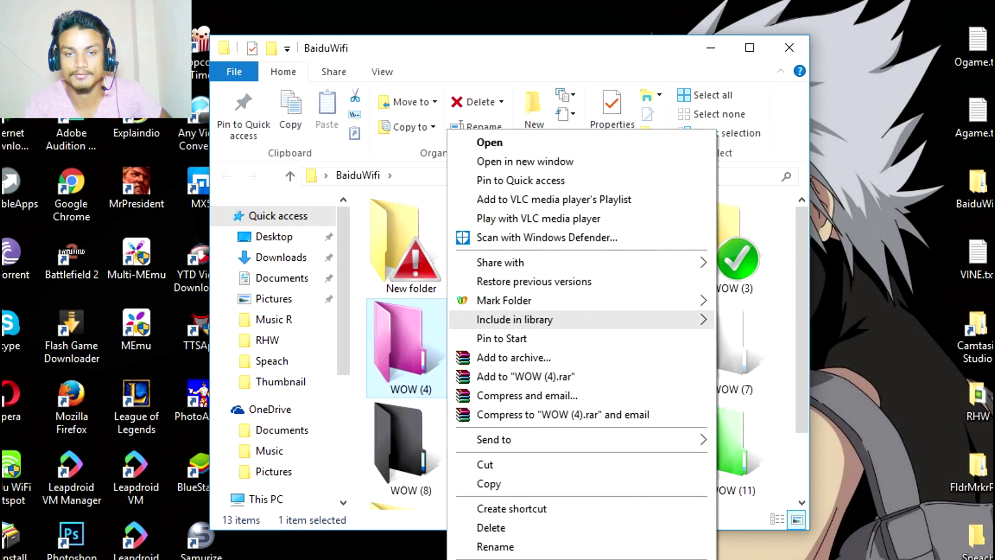
pyautogui.rightClick(441, 248)
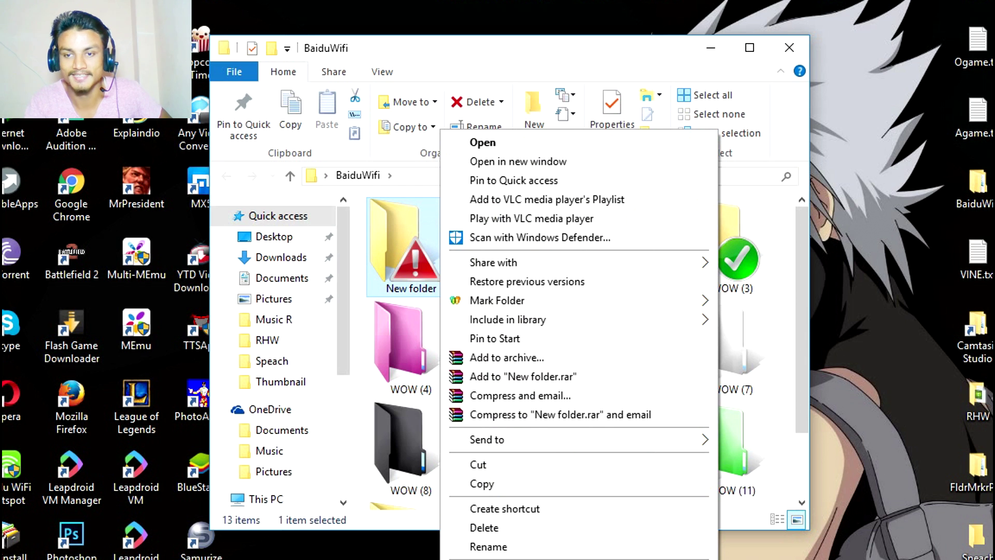
pyautogui.rightClick(771, 397)
# Create New folder (2) in BaiduWifi with its default name.
pyautogui.moveTo(829, 357)
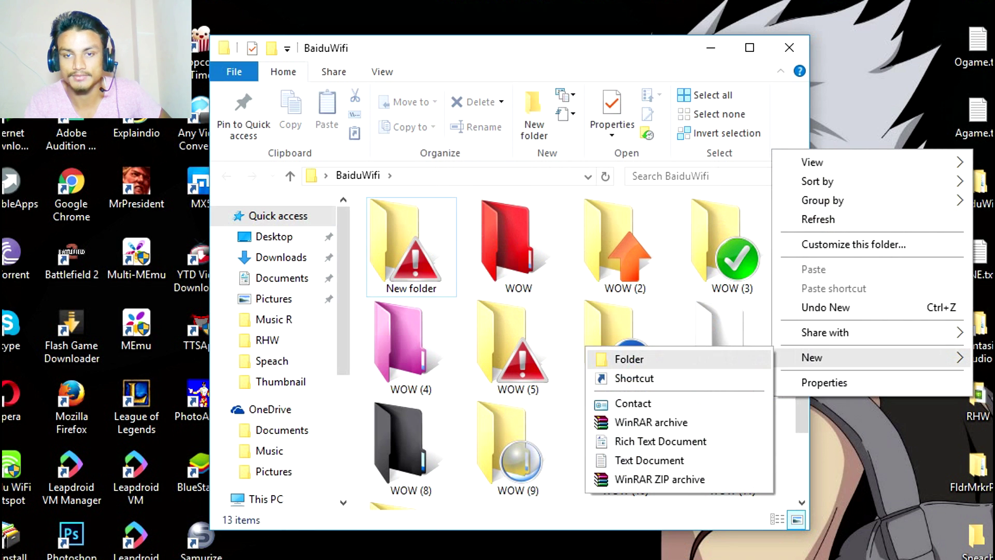
pyautogui.click(629, 359)
pyautogui.press('Return')
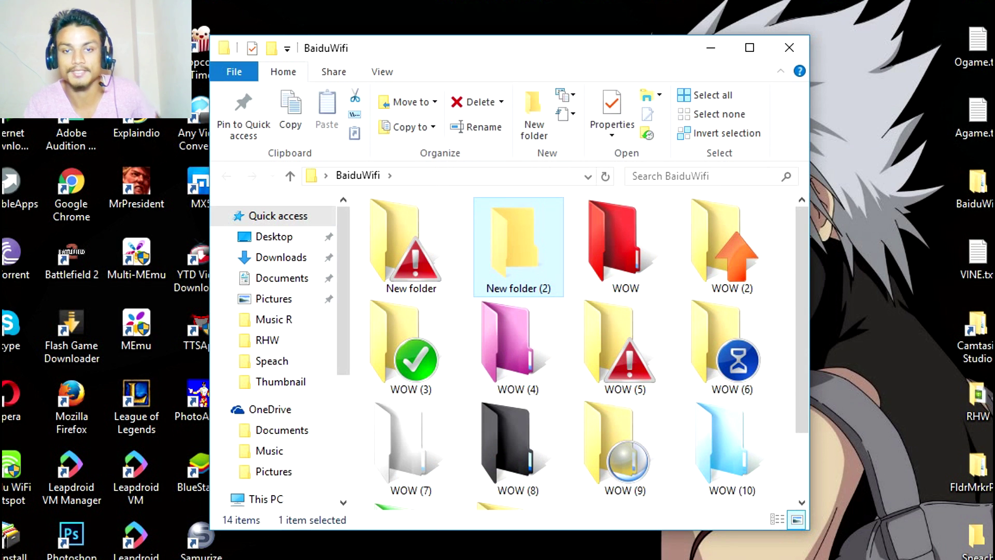
# Color New folder (2) light red using Folder Marker's Colors > Light > Red.
pyautogui.rightClick(524, 258)
pyautogui.moveTo(621, 301)
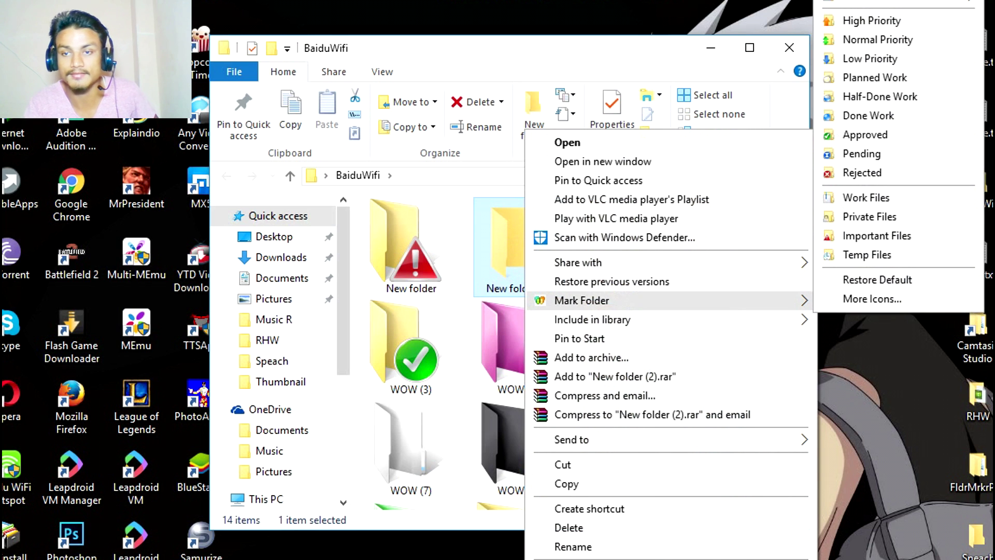
pyautogui.moveTo(880, 2)
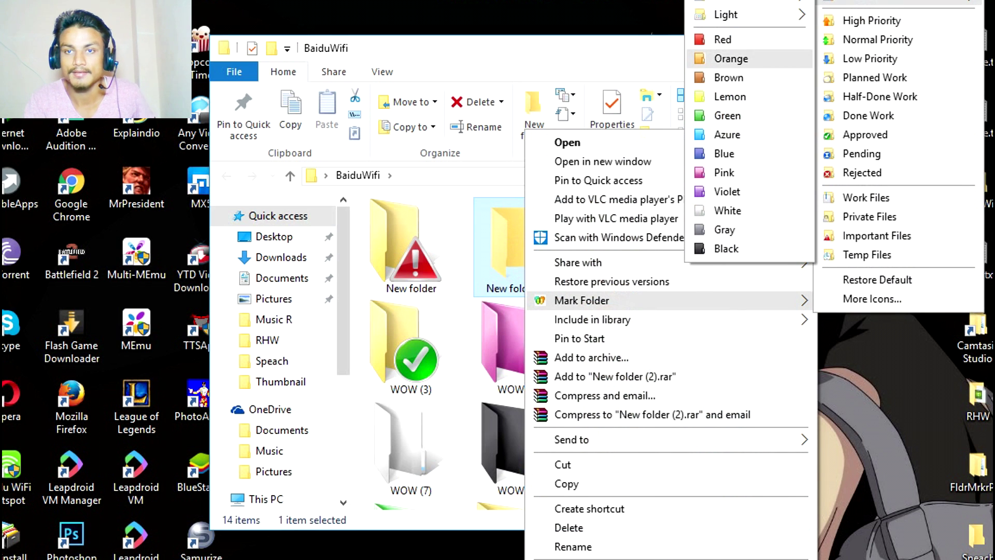
pyautogui.click(751, 40)
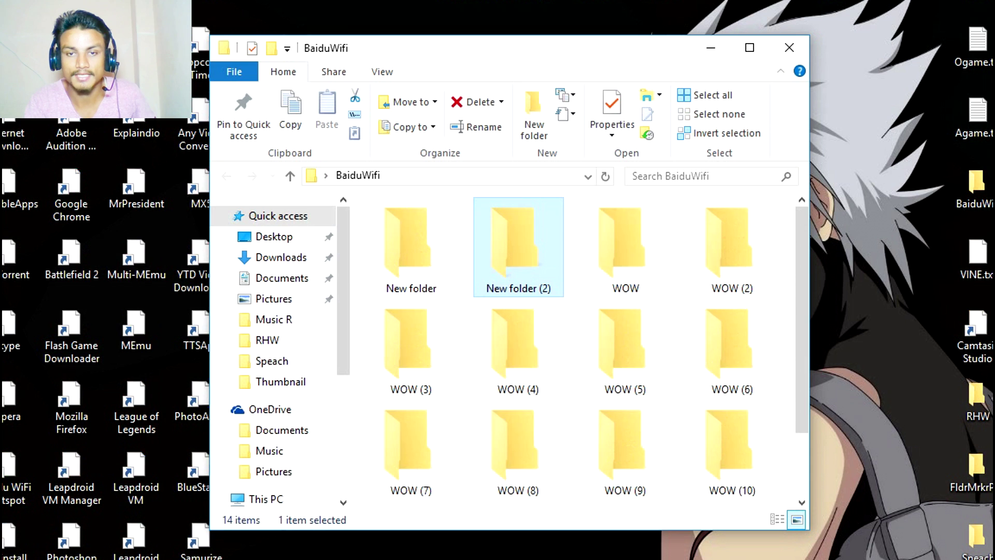
pyautogui.rightClick(526, 254)
pyautogui.moveTo(580, 301)
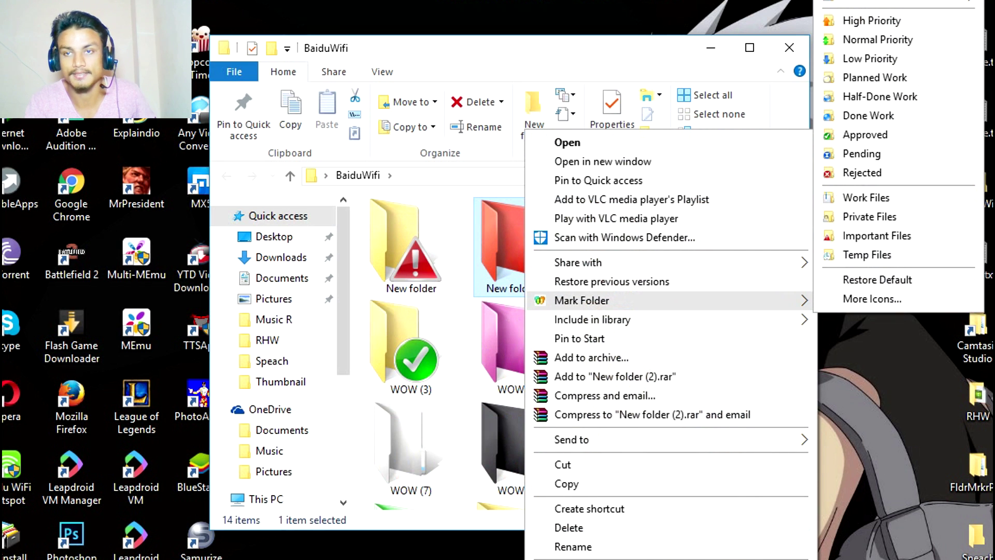
pyautogui.moveTo(880, 2)
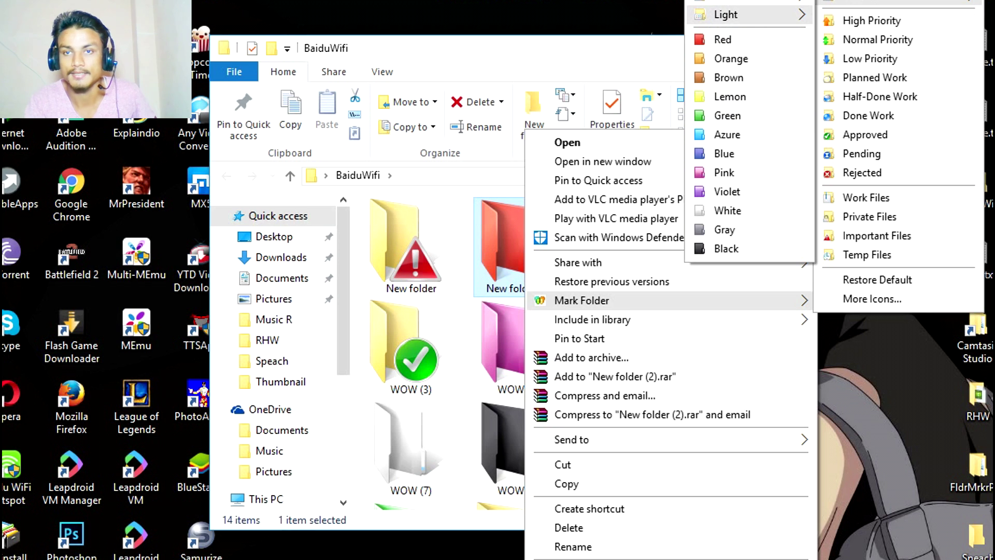
pyautogui.moveTo(726, 15)
pyautogui.click(860, 16)
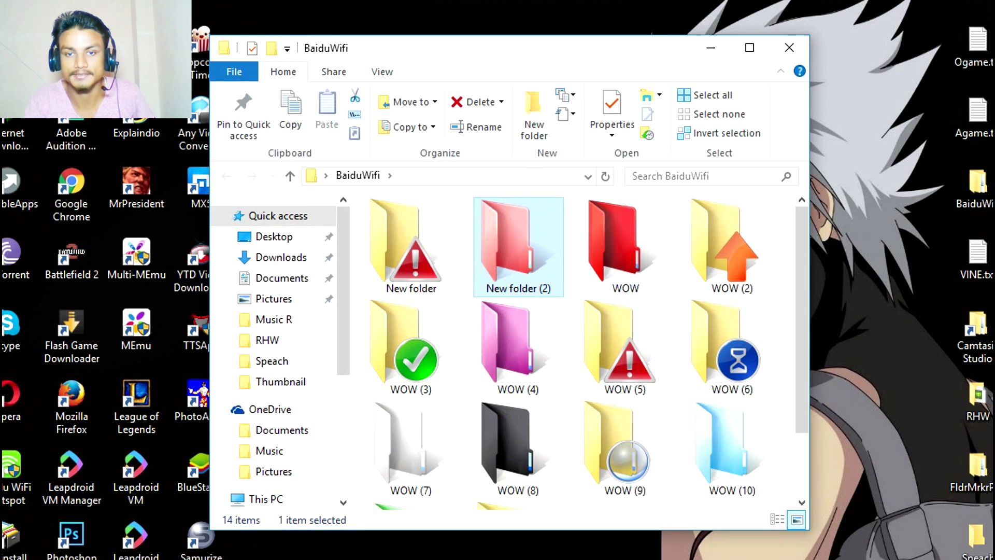
pyautogui.scroll(-2, 585, 347)
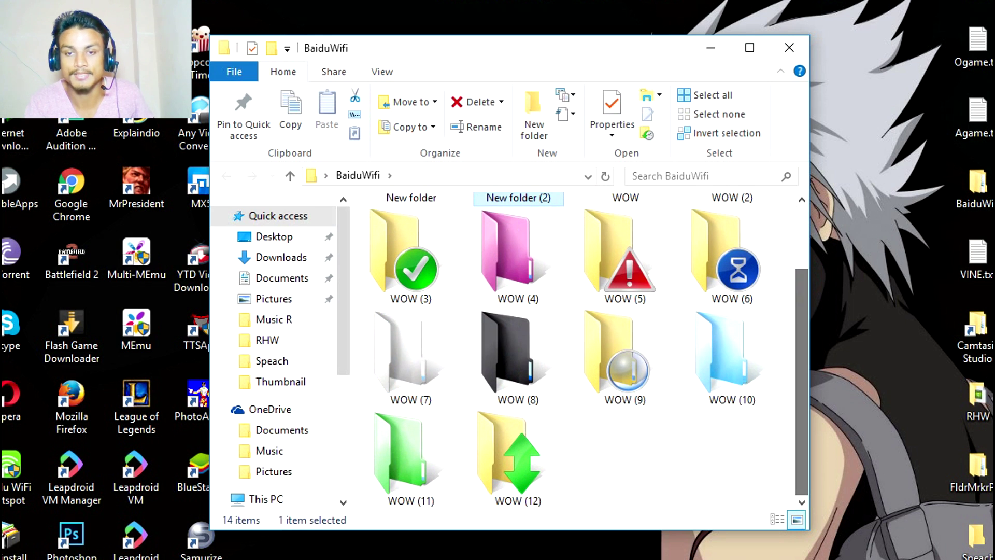
pyautogui.scroll(2, 648, 394)
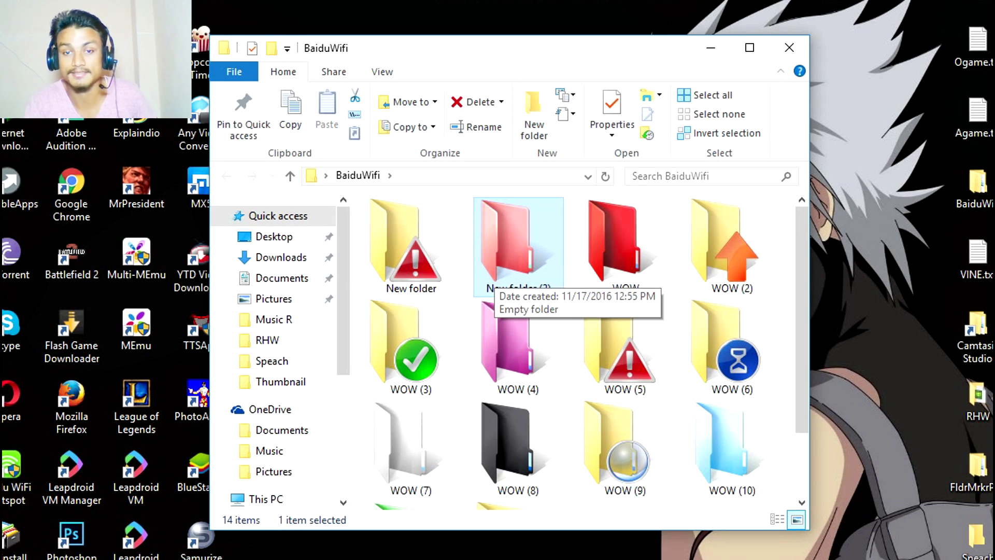
pyautogui.scroll(-2, 581, 347)
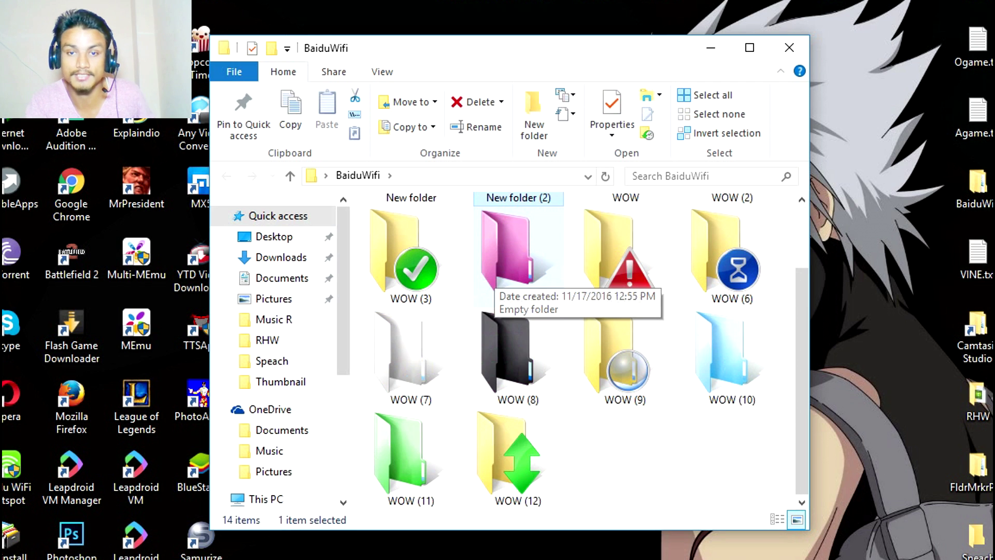
pyautogui.scroll(2, 580, 348)
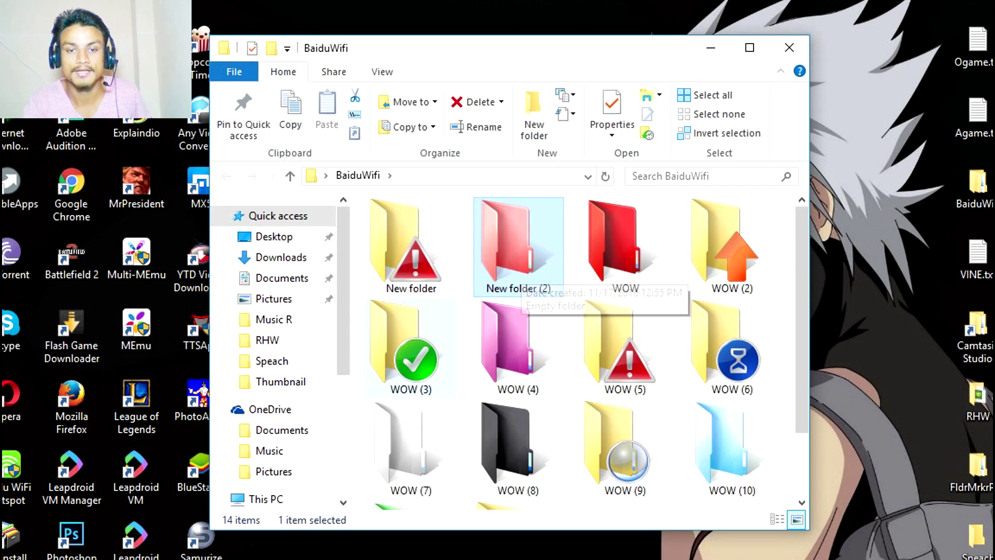
pyautogui.click(411, 348)
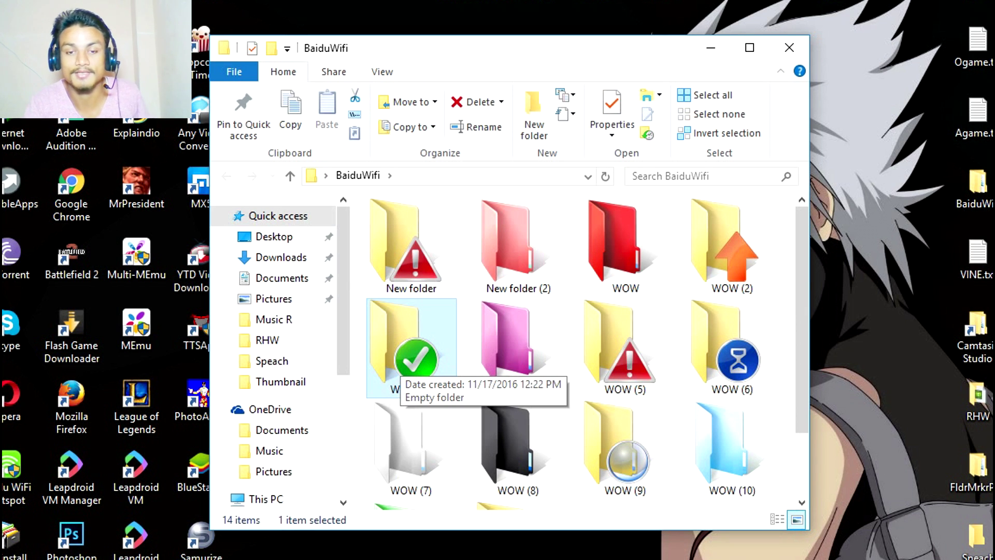
pyautogui.rightClick(383, 358)
pyautogui.press('Escape')
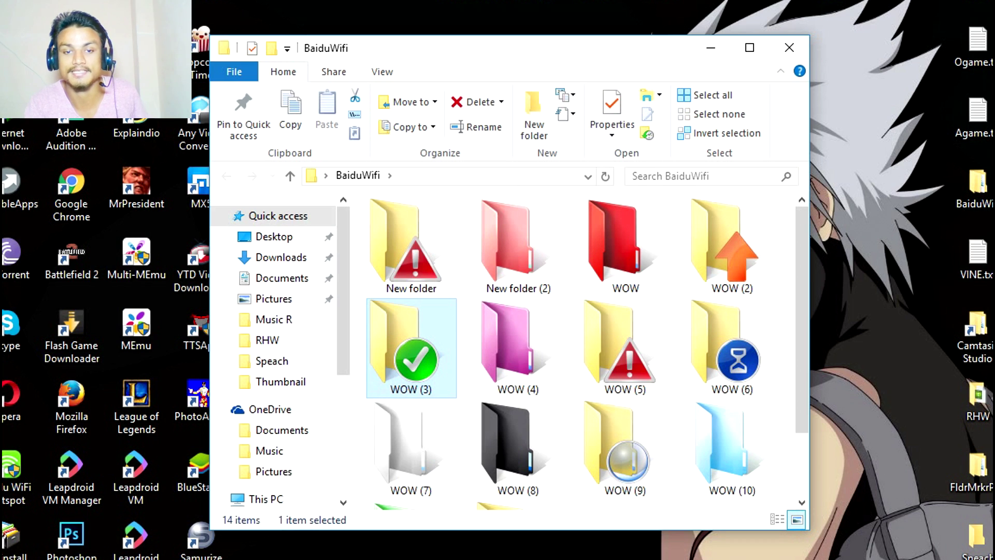
pyautogui.click(609, 369)
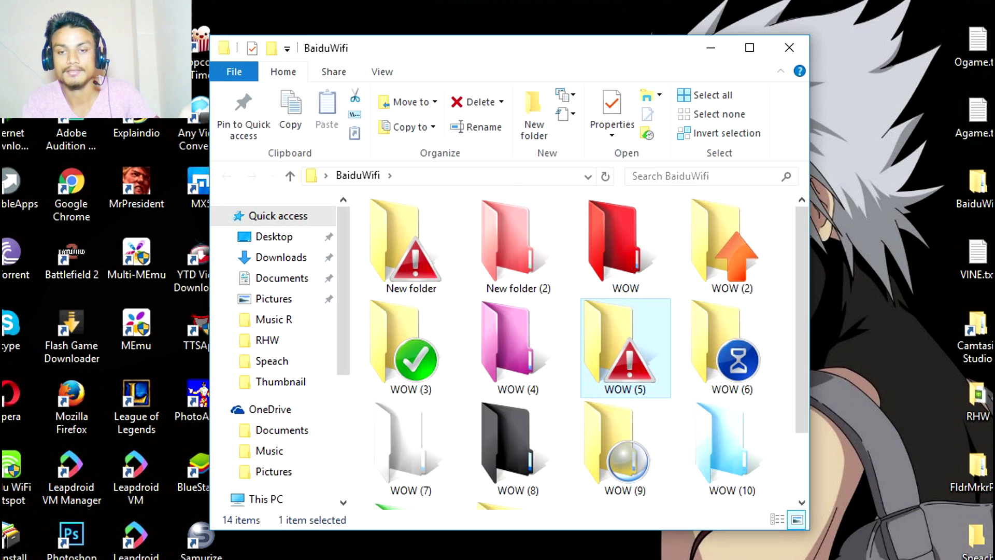
pyautogui.click(741, 373)
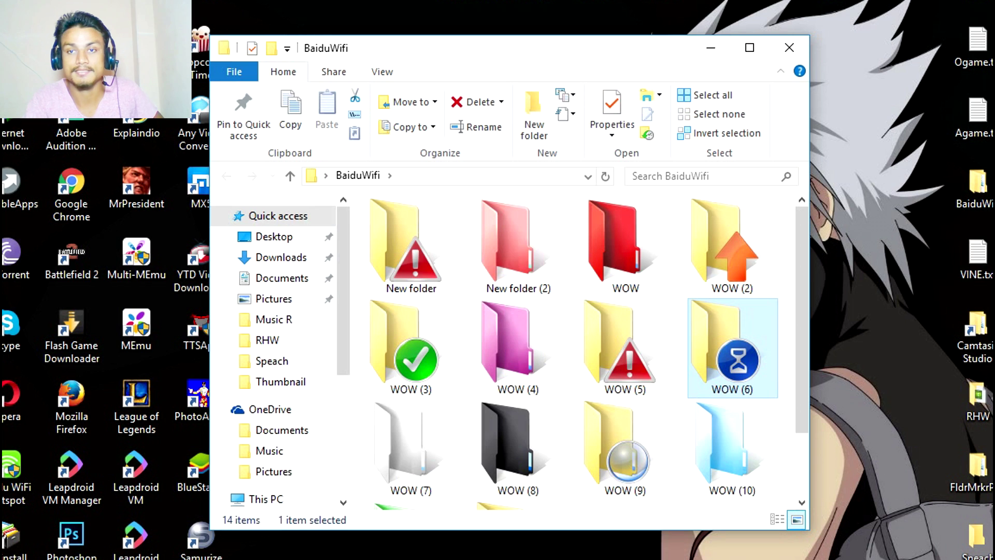
pyautogui.click(710, 45)
pyautogui.doubleClick(523, 254)
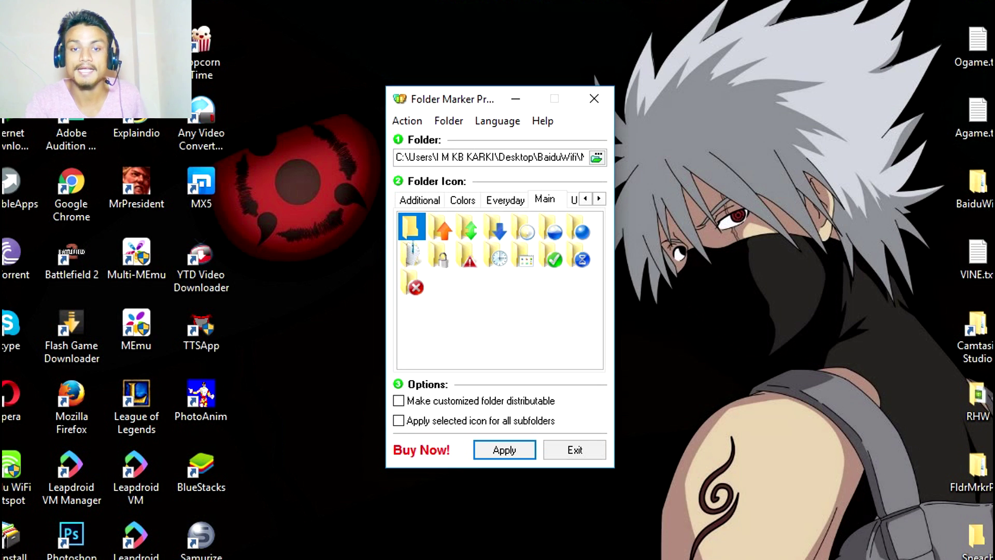
pyautogui.click(594, 99)
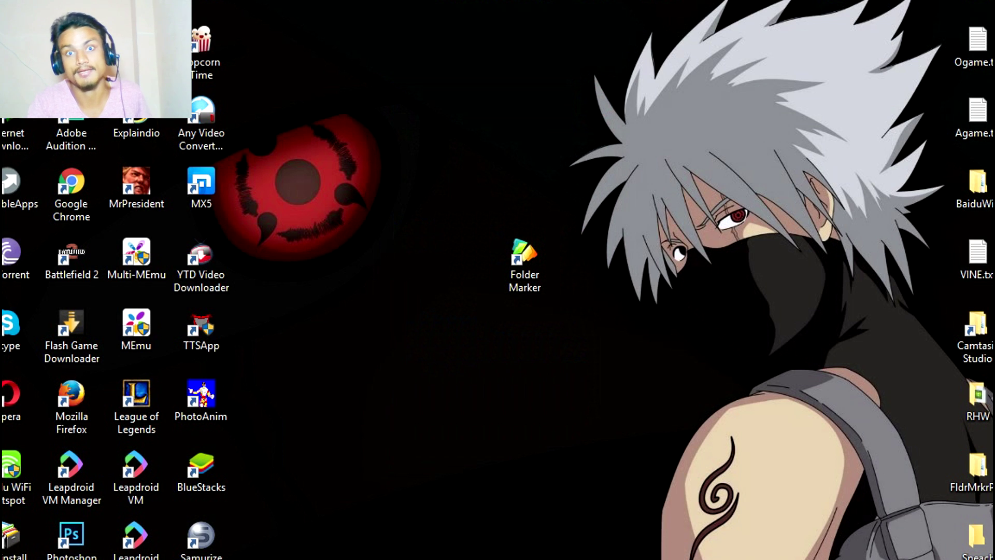